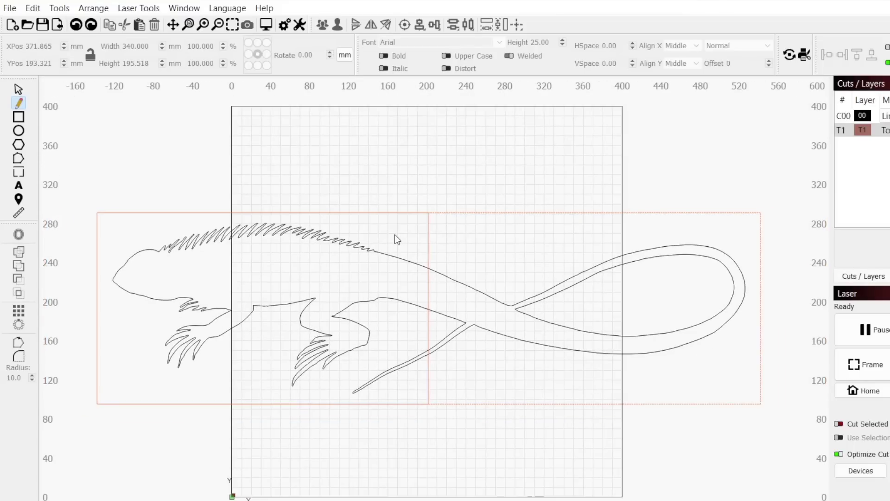
# - Pan and zoom around the iguana design on the canvas
pyautogui.scroll(-1, 397, 239)
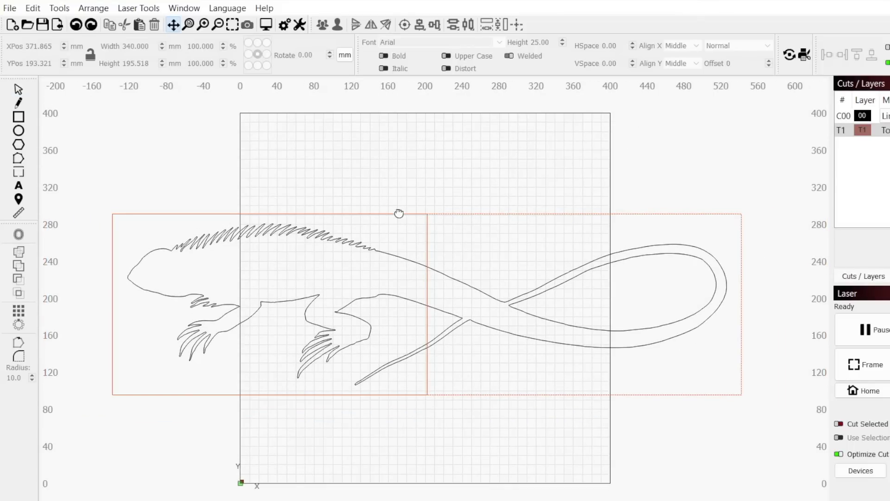
pyautogui.moveTo(402, 188); pyautogui.dragTo(384, 147)
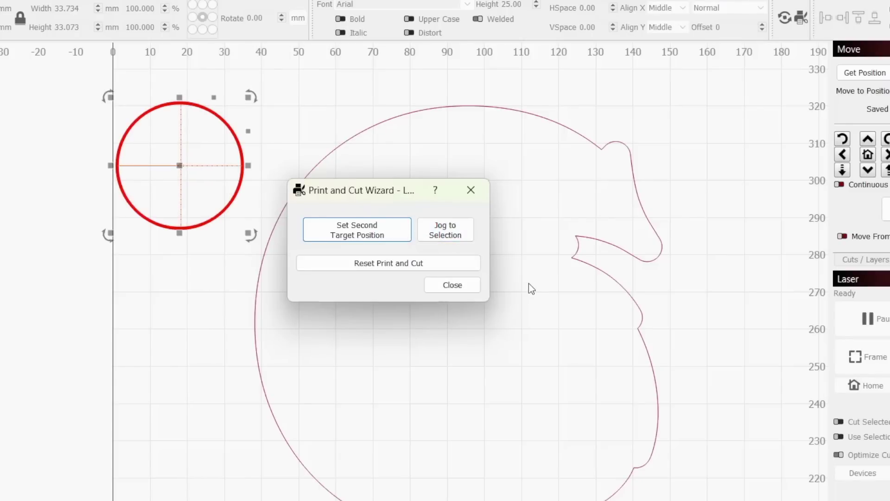
pyautogui.scroll(2, 529, 283)
pyautogui.scroll(-3, 528, 283)
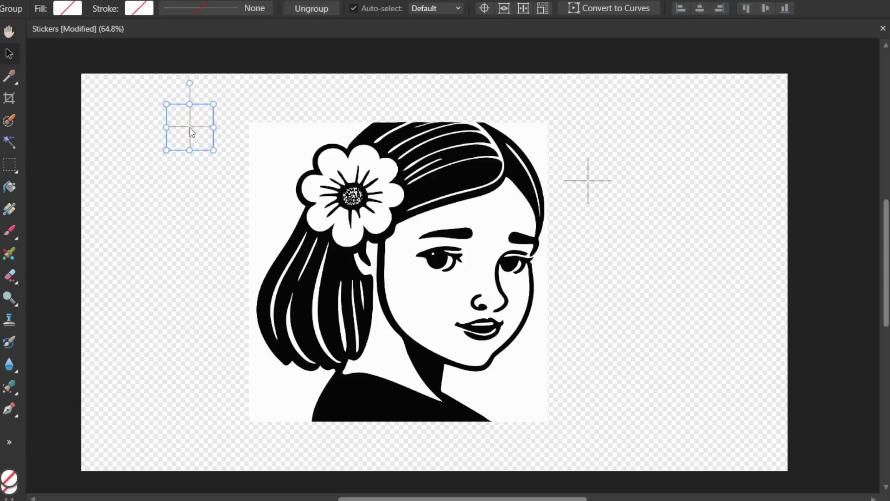
# - Drag the cross registration mark beside the portrait sticker and nudge it slightly upward
pyautogui.moveTo(199, 208); pyautogui.dragTo(211, 400)
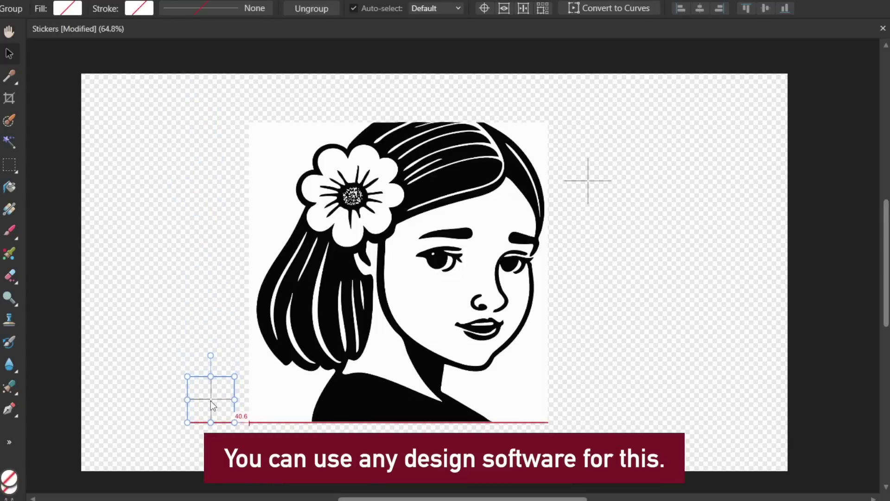
pyautogui.hscroll(-2, 421, 379)
pyautogui.click(658, 355)
pyautogui.scroll(4, 622, 149)
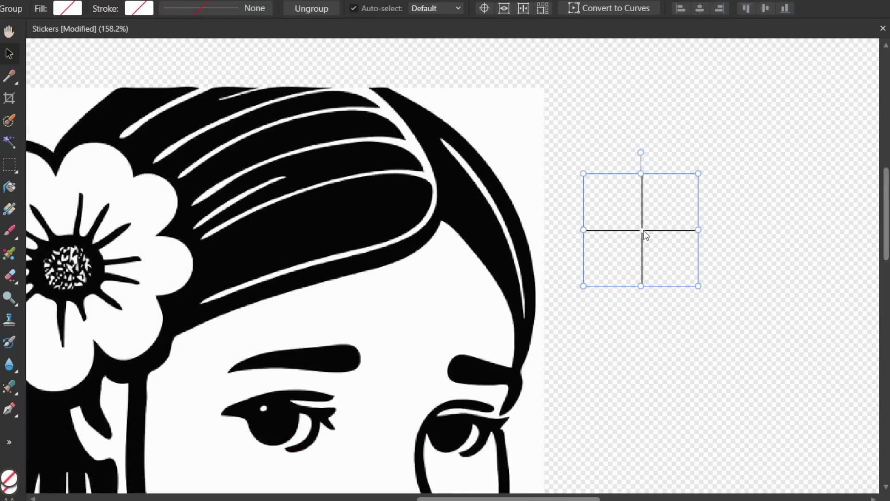
pyautogui.moveTo(643, 231); pyautogui.dragTo(645, 204)
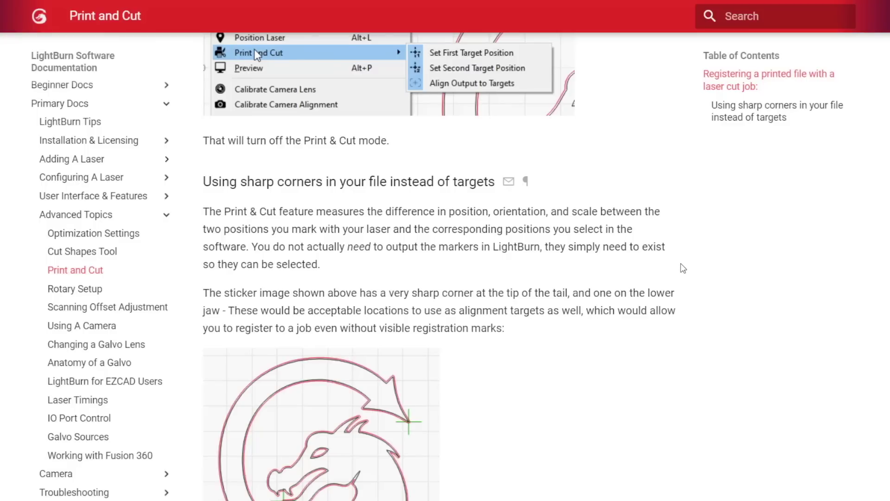
# - Scroll the Print and Cut docs to 'Using sharp corners in your file instead of targets'
pyautogui.scroll(-1, 683, 268)
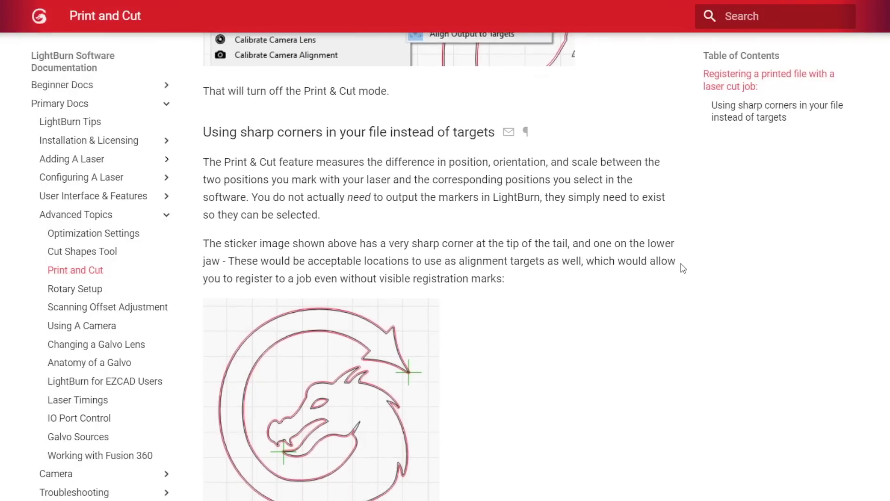
pyautogui.scroll(-1, 684, 268)
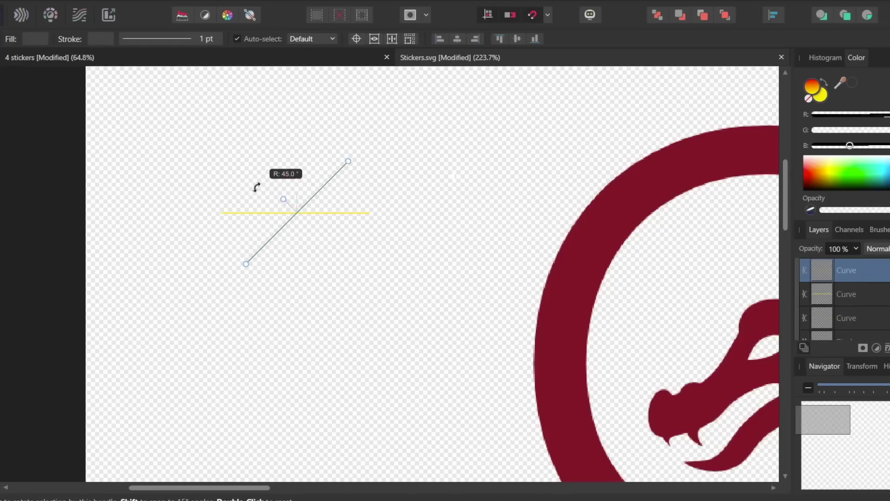
# - Rotate the copied line upright to finish the cross mark, then bring up Print settings
pyautogui.moveTo(237, 191); pyautogui.dragTo(220, 203)
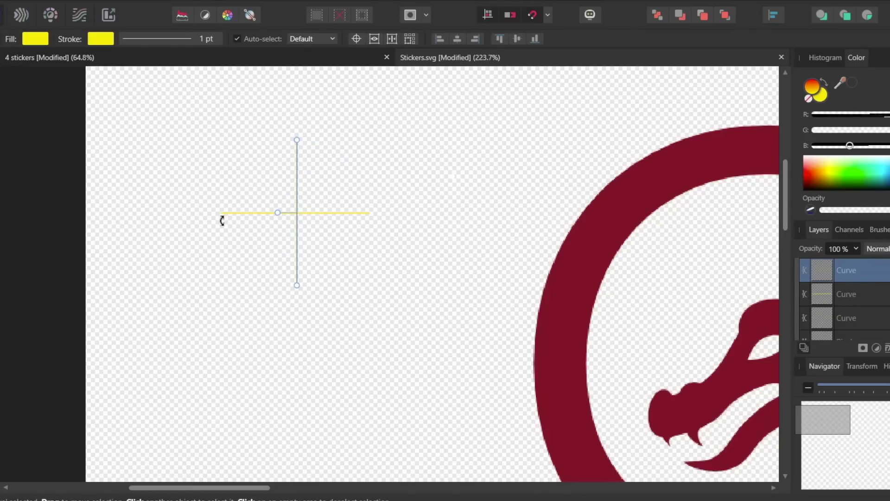
pyautogui.click(219, 175)
pyautogui.scroll(2, 289, 231)
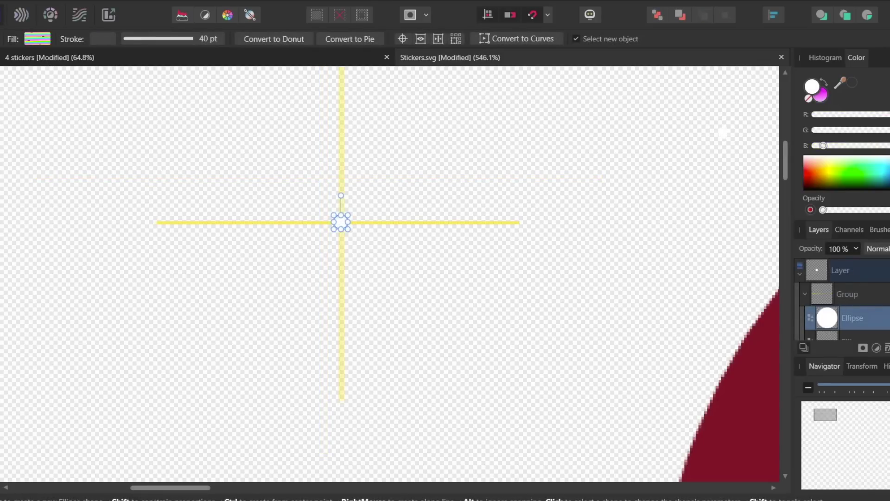
pyautogui.click(69, 147)
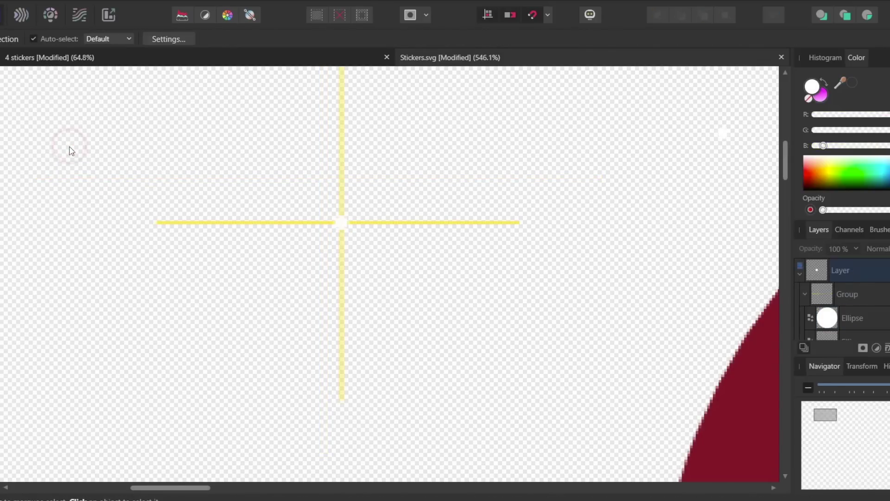
pyautogui.scroll(-1, 172, 236)
pyautogui.scroll(-1, 171, 237)
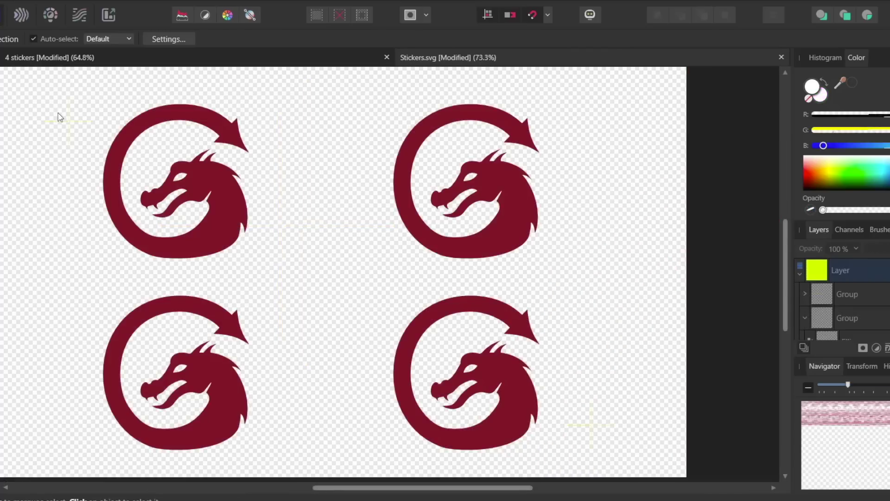
pyautogui.scroll(9, 59, 115)
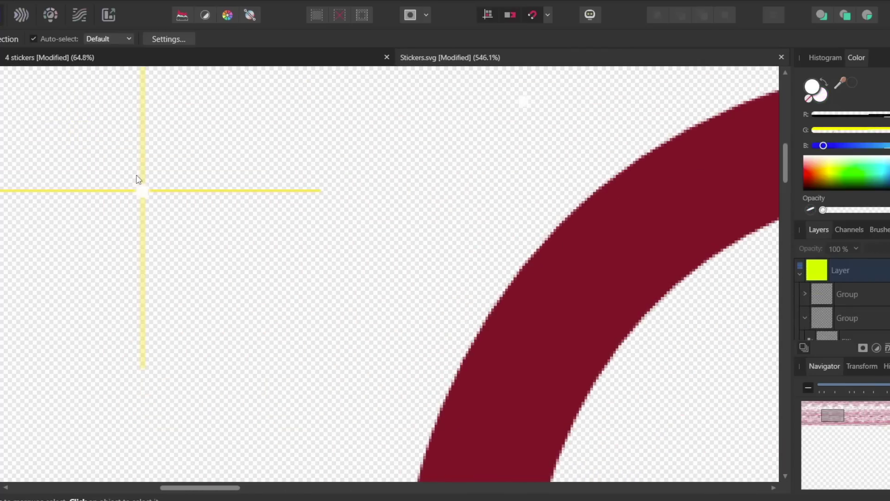
pyautogui.scroll(-10, 139, 199)
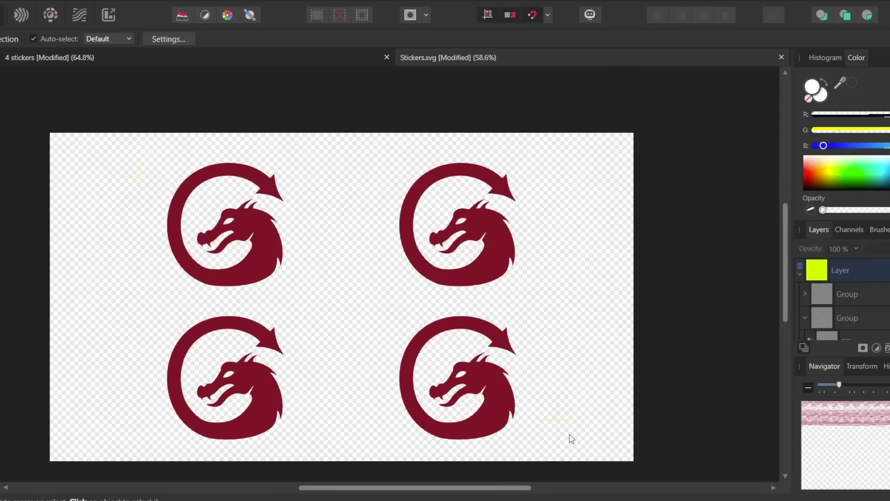
pyautogui.scroll(8, 562, 419)
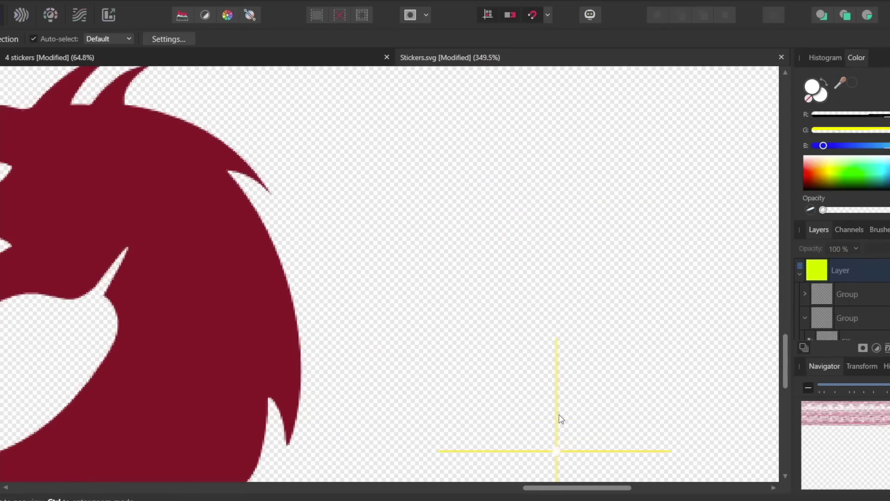
pyautogui.hotkey('ctrl', 'p')
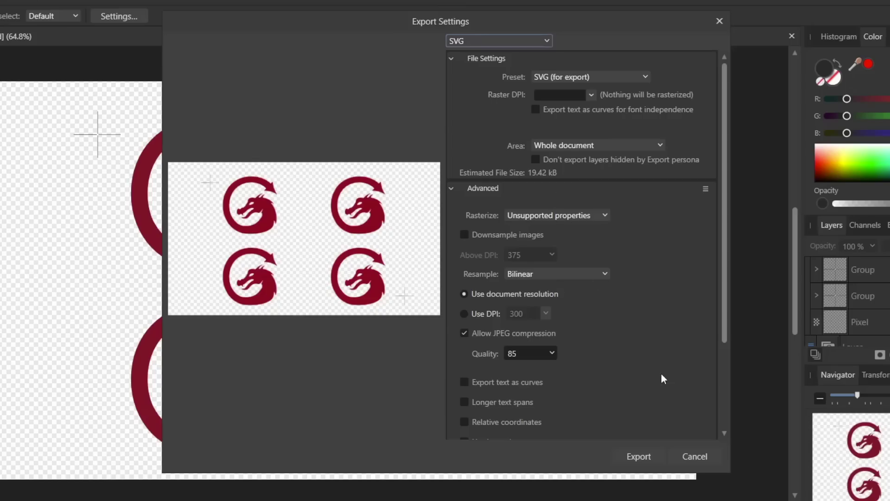
# - Export the four-dragon sticker sheet as an SVG file
pyautogui.click(640, 454)
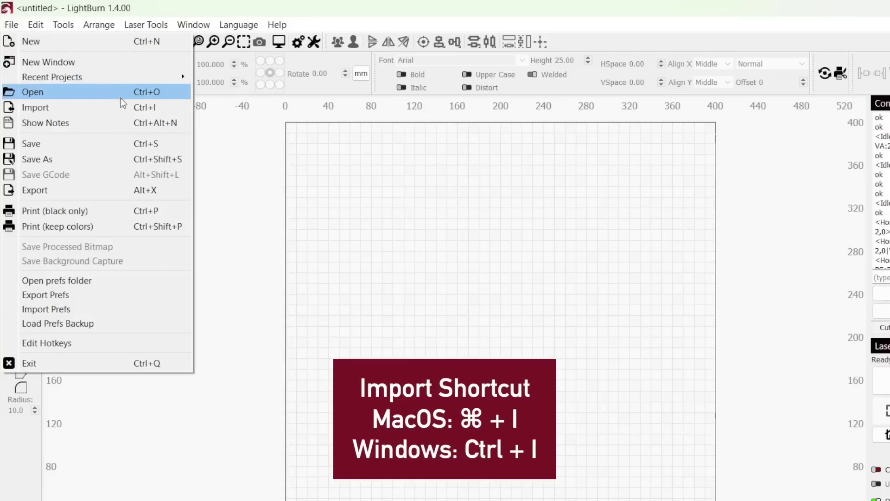
# - Import the Final Stickers file and inspect the four dragon outlines and cross marks
pyautogui.click(125, 107)
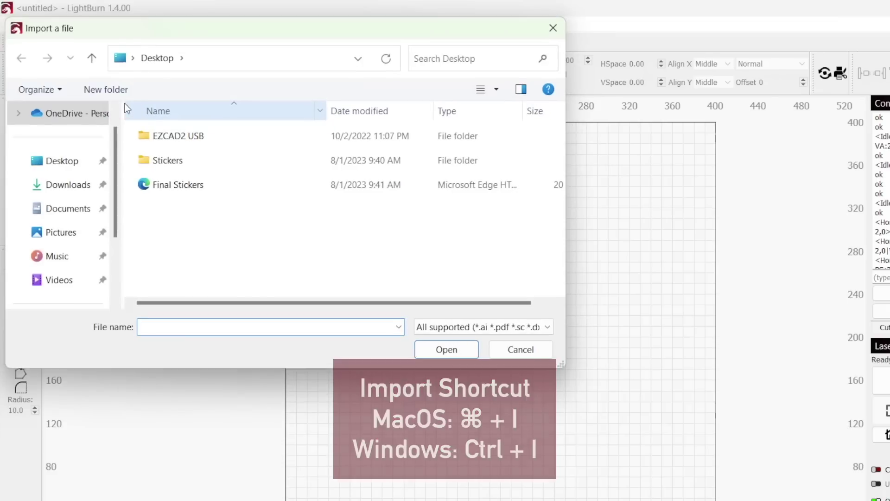
pyautogui.click(422, 349)
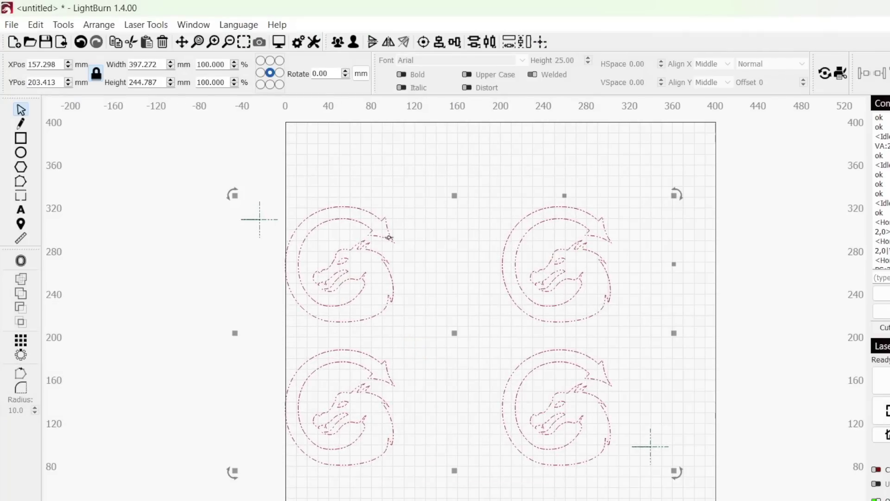
pyautogui.click(739, 301)
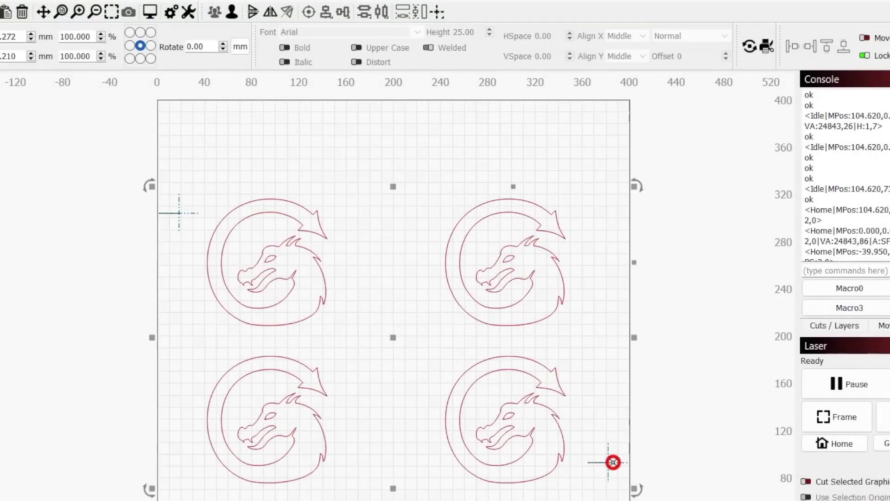
pyautogui.scroll(-2, 627, 480)
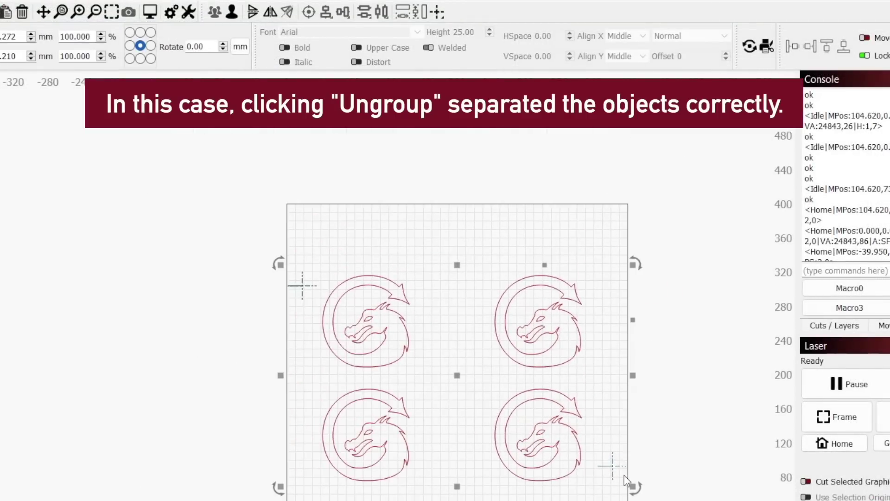
pyautogui.scroll(1, 626, 480)
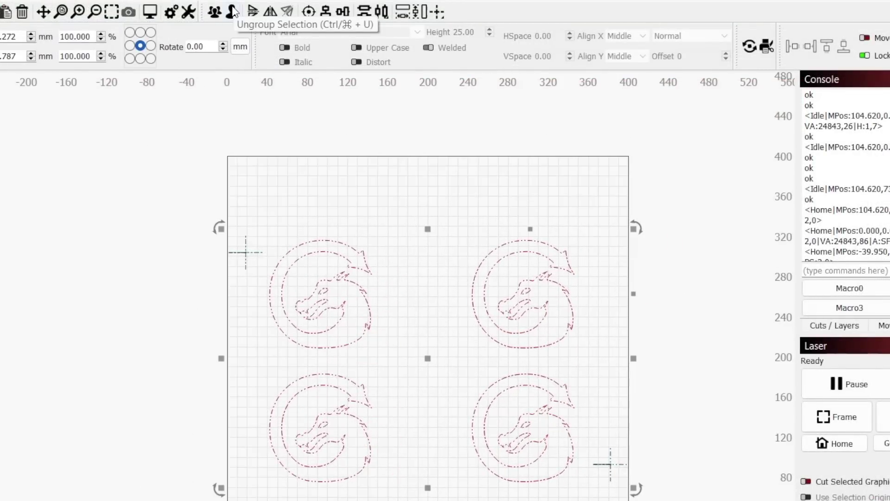
pyautogui.scroll(4, 232, 242)
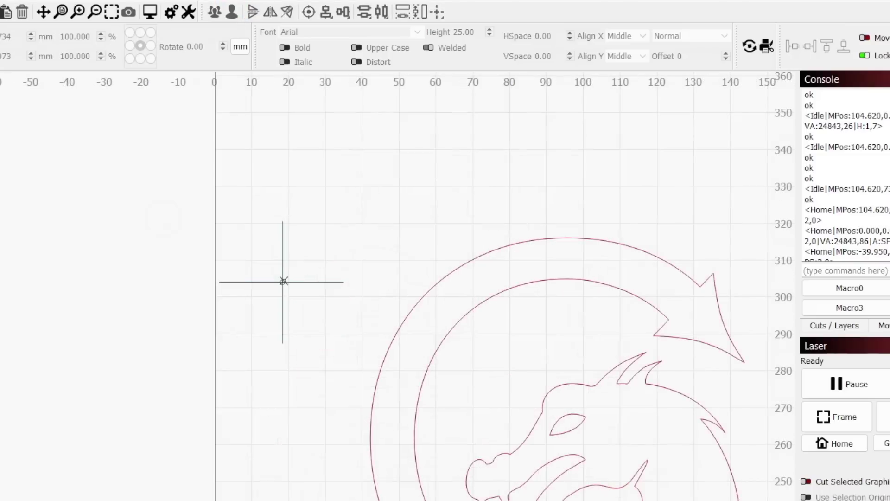
# - Offset all four dragon logos 4 mm outward with round corners
pyautogui.click(312, 404)
pyautogui.scroll(-3, 312, 405)
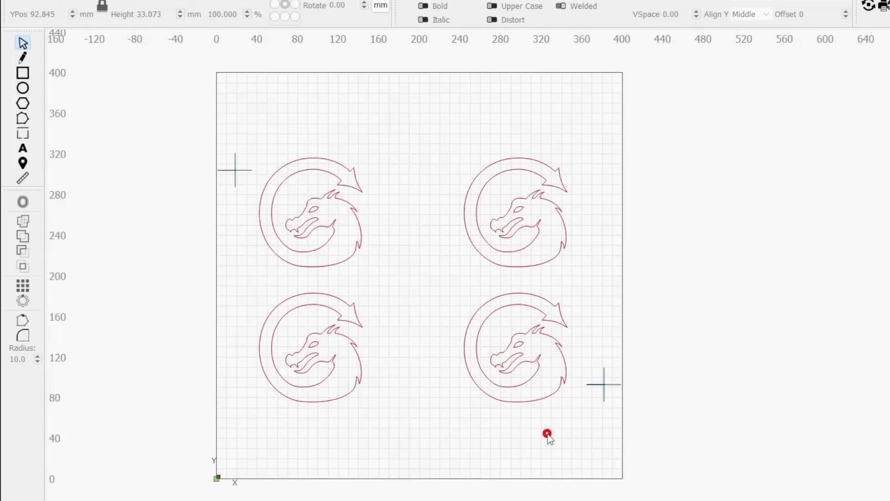
pyautogui.moveTo(281, 143); pyautogui.dragTo(272, 139)
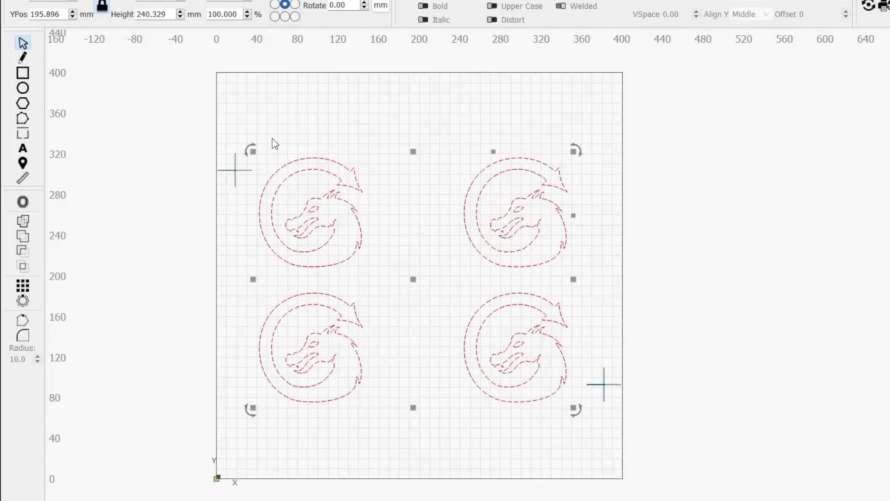
pyautogui.click(22, 201)
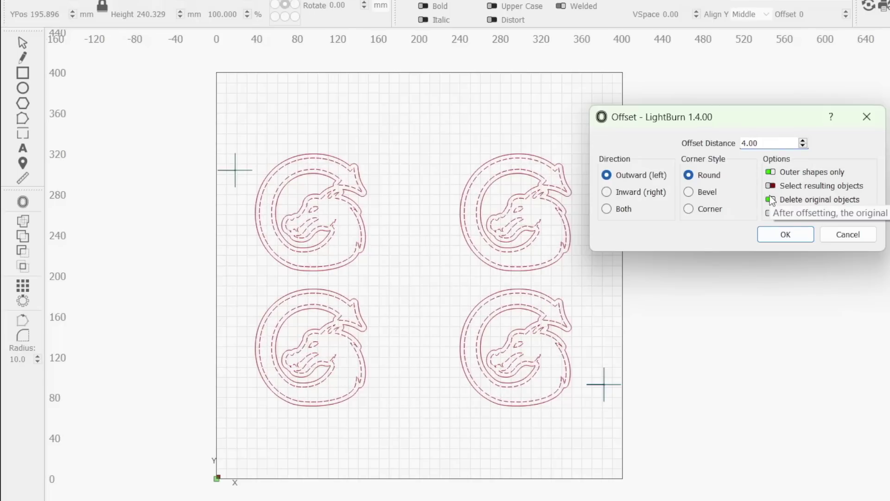
pyautogui.click(770, 239)
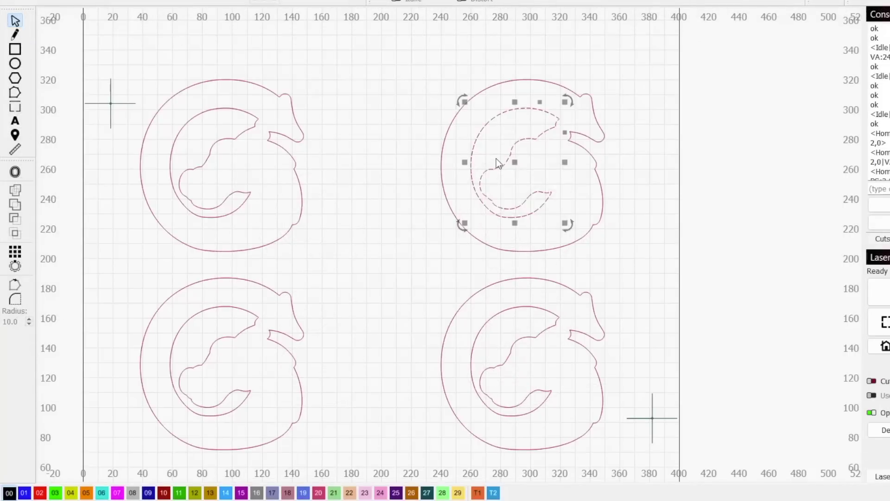
# - Delete the leftover inner shapes from the top-right, bottom and top-left dragons
pyautogui.press('Delete')
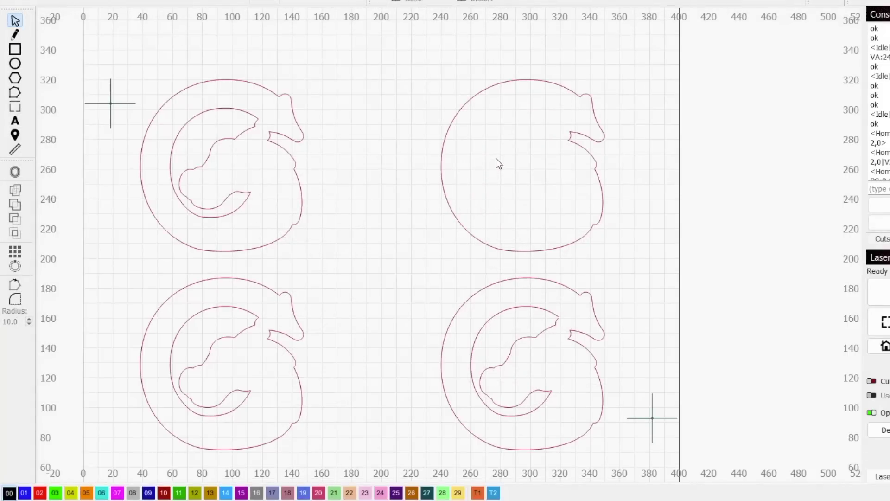
pyautogui.moveTo(608, 411); pyautogui.dragTo(503, 339)
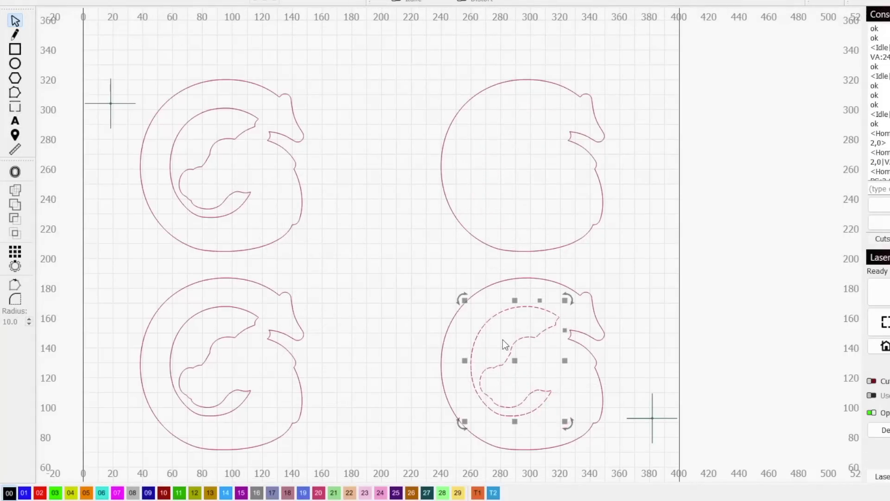
pyautogui.press('Delete')
pyautogui.moveTo(248, 214); pyautogui.dragTo(168, 120)
pyautogui.press('Delete')
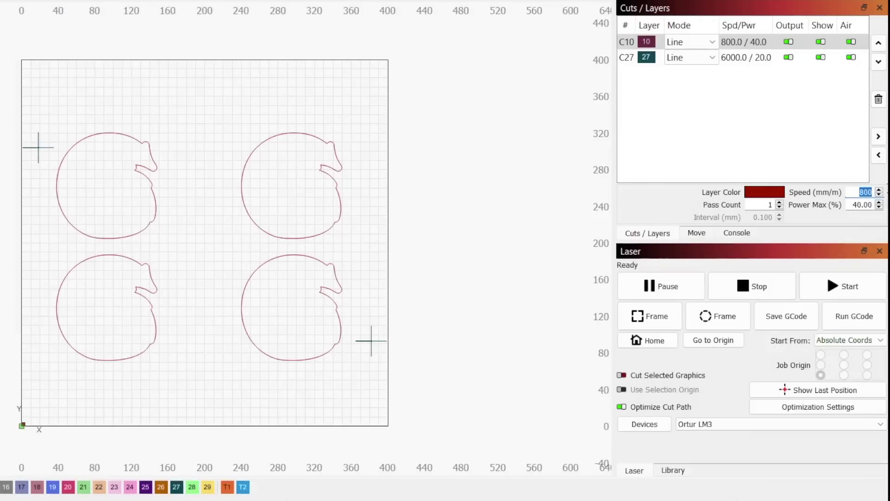
# - Set the C10 cut layer to 1000 mm/min speed and 80% max power
pyautogui.write('1000')
pyautogui.doubleClick(853, 205)
pyautogui.write('80')
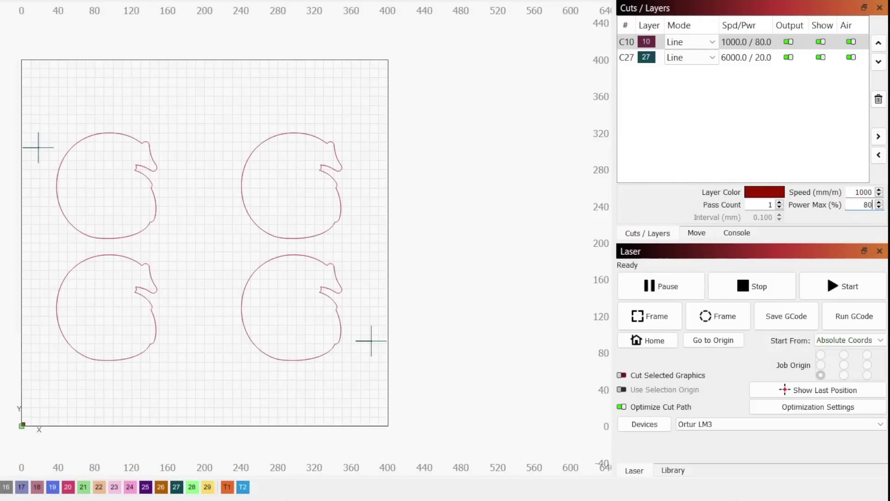
# - Put the crosshairs on tool layer T1, keep Absolute Coords, and home the laser
pyautogui.click(469, 280)
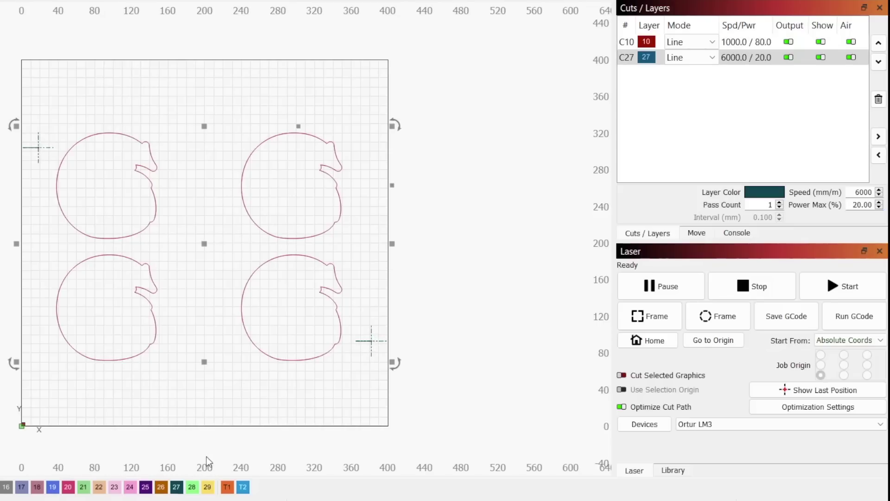
pyautogui.click(227, 487)
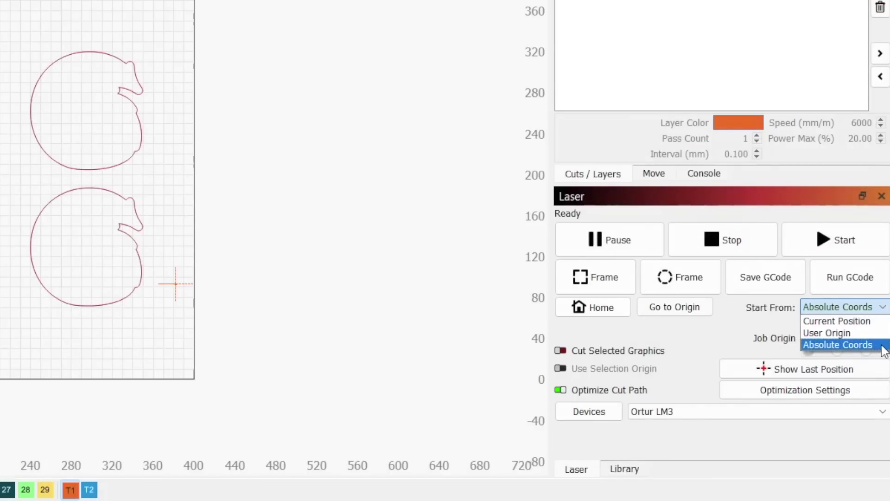
pyautogui.click(884, 347)
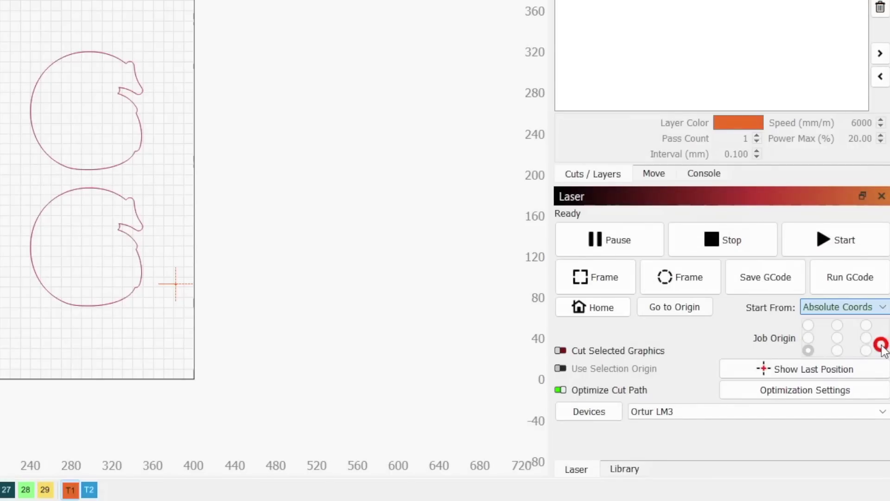
pyautogui.click(622, 306)
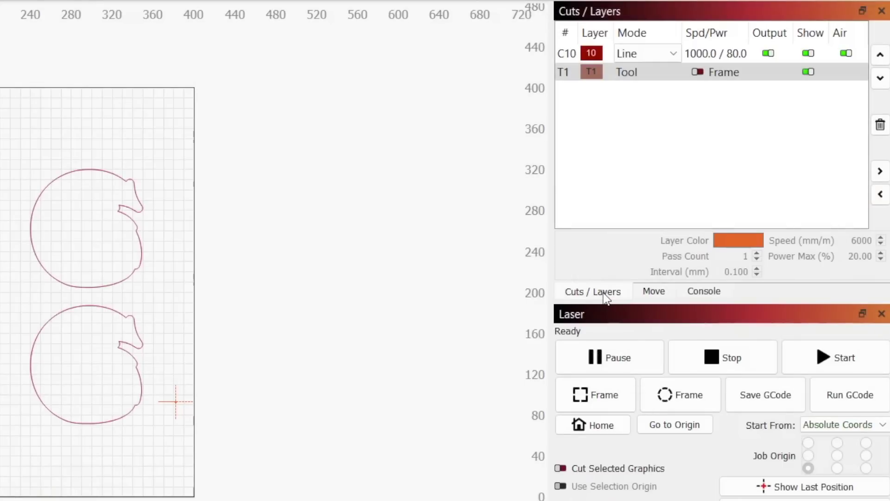
pyautogui.click(654, 292)
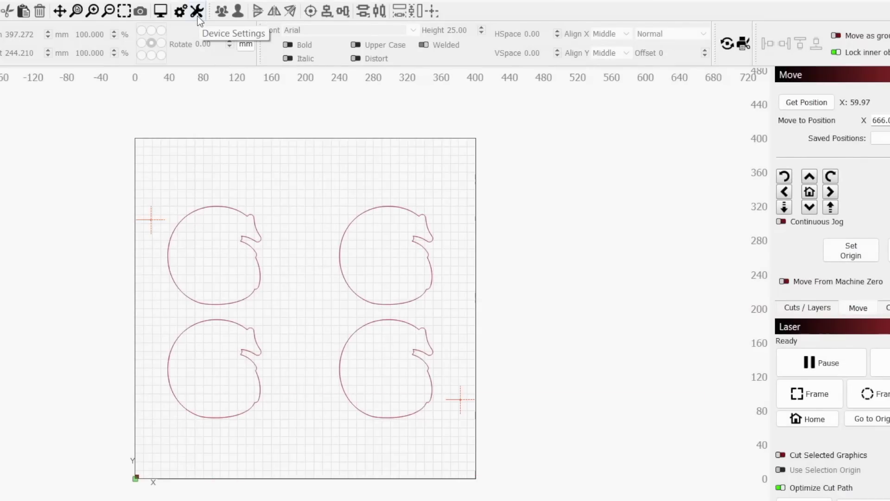
# - Enable the laser fire button in Device Settings
pyautogui.click(197, 11)
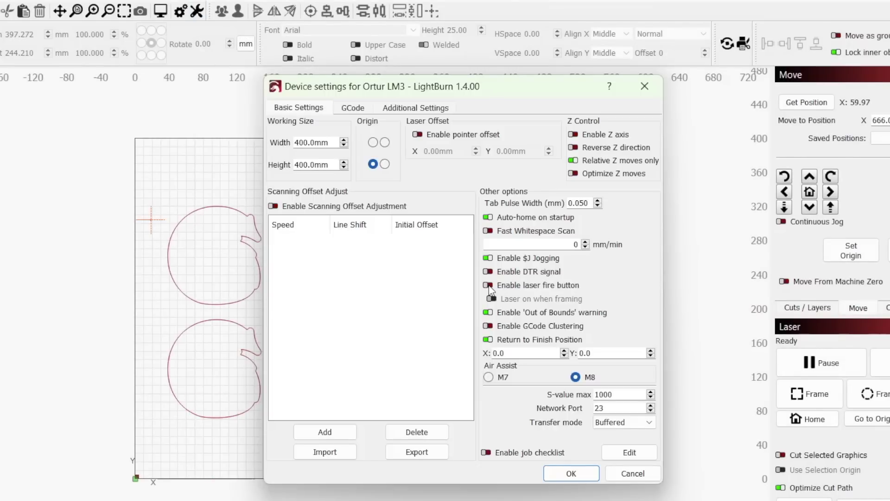
pyautogui.click(488, 286)
pyautogui.click(585, 470)
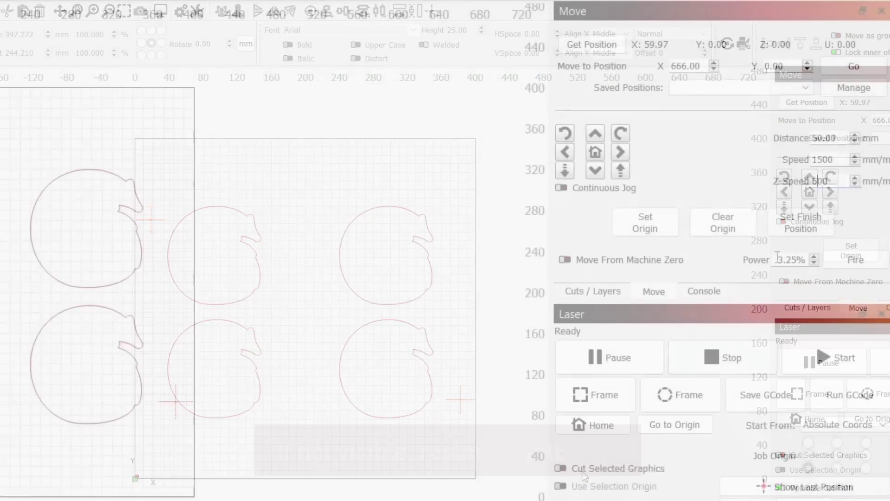
# - Fire the laser at 2% power from the Move panel
pyautogui.doubleClick(780, 259)
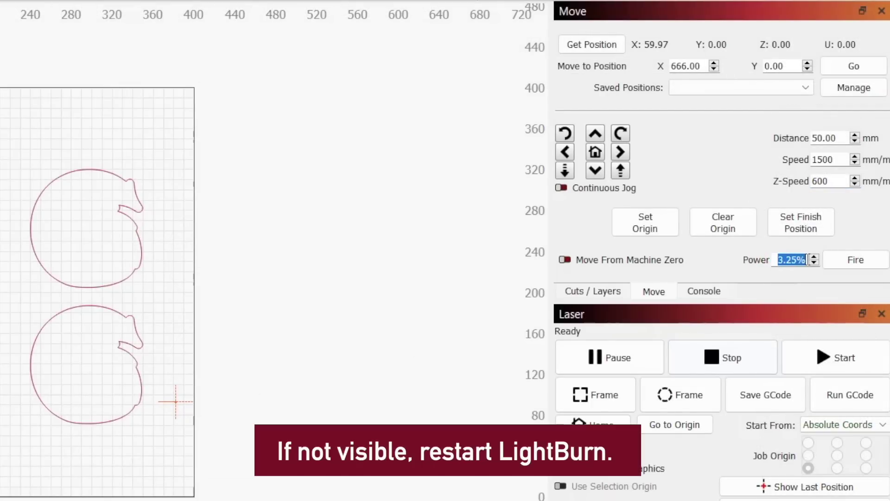
pyautogui.write('2')
pyautogui.click(855, 260)
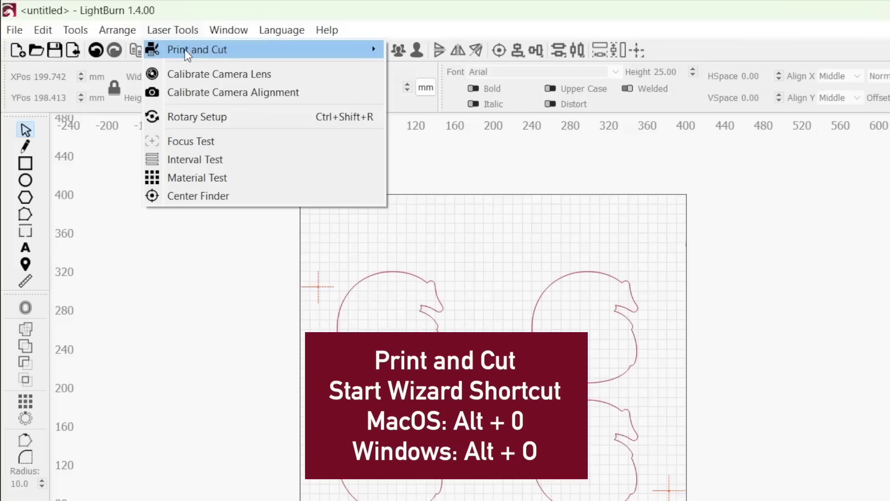
# - Launch the Print and Cut wizard from Laser Tools and move its dialog aside
pyautogui.moveTo(189, 58)
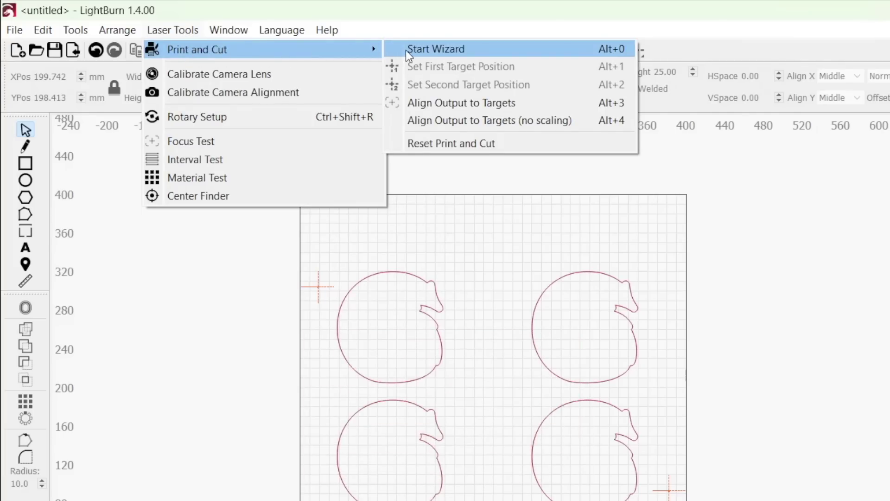
pyautogui.click(405, 50)
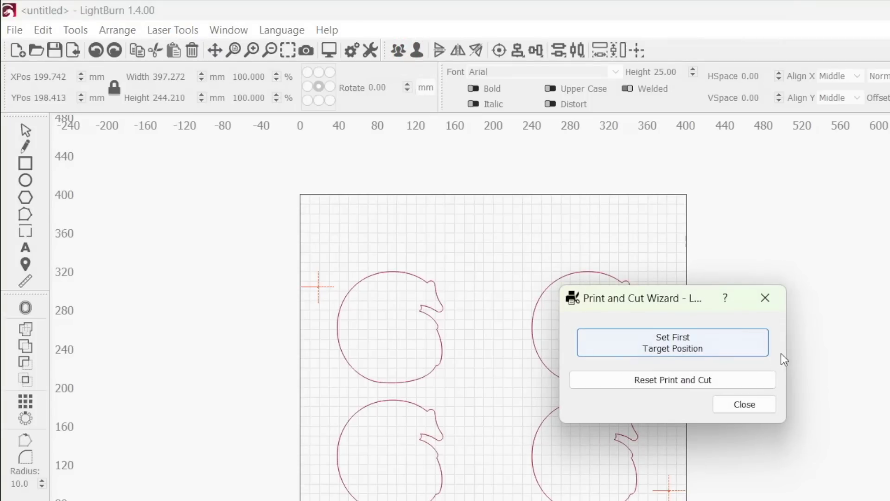
pyautogui.moveTo(657, 296); pyautogui.dragTo(175, 297)
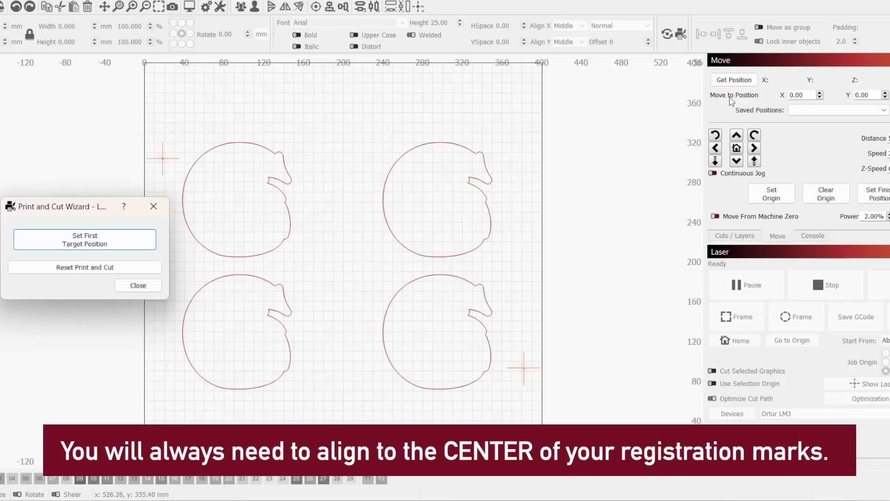
# - Jog the laser to X 75, Y 195 and lower the jog distance to 1.00 mm
pyautogui.click(755, 148)
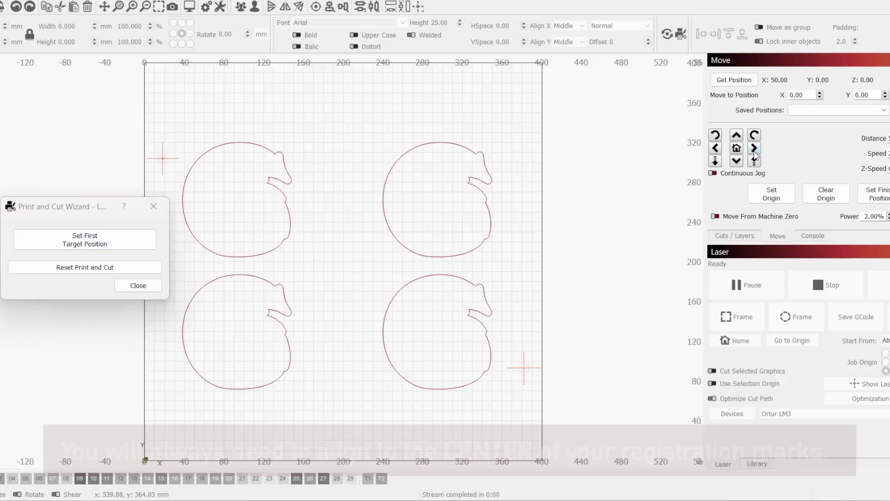
pyautogui.click(737, 136)
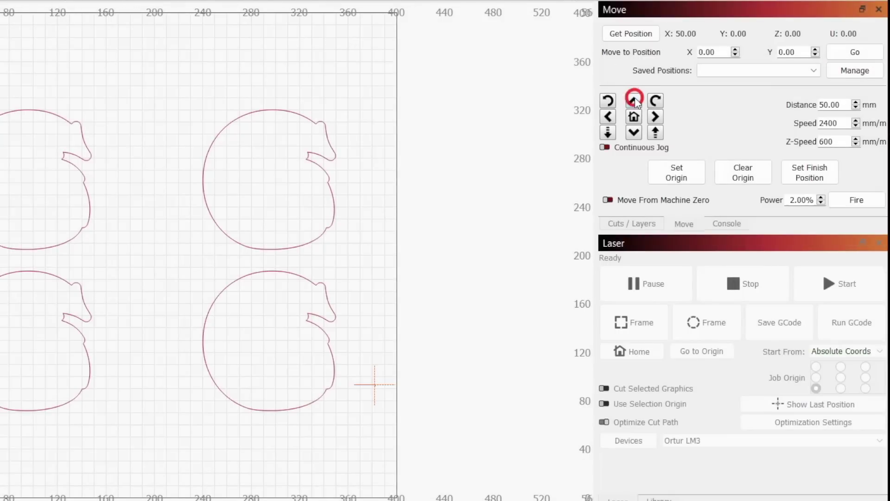
pyautogui.click(856, 108)
pyautogui.click(856, 108)
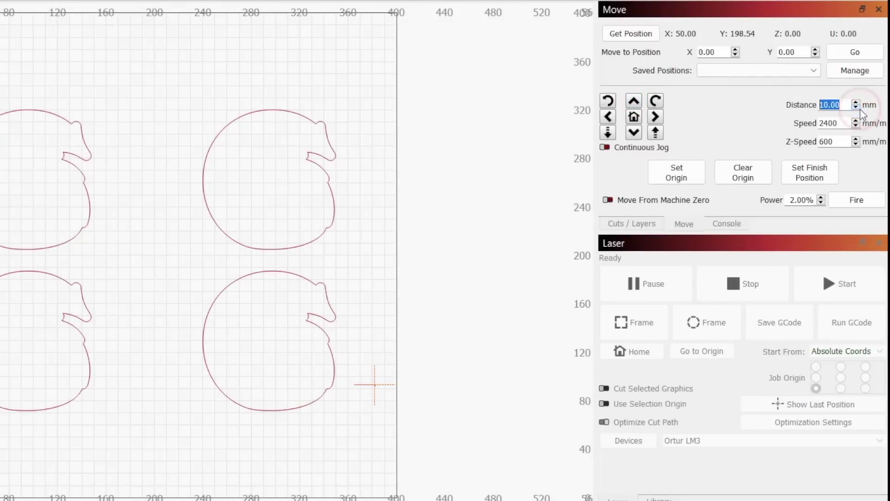
pyautogui.click(859, 108)
pyautogui.write('5')
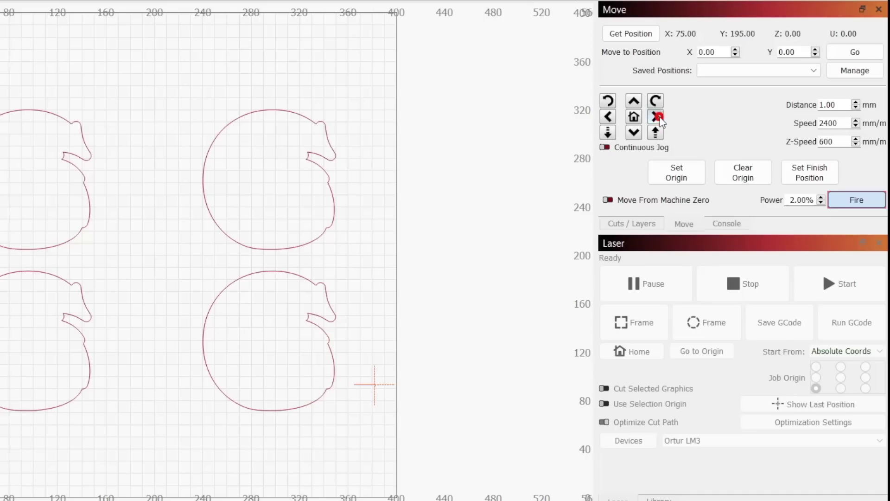
# - Nudge the laser right in five 1 mm jogs to reach X 80, Y 194
pyautogui.click(660, 118)
pyautogui.click(660, 119)
pyautogui.click(660, 118)
pyautogui.click(660, 118)
pyautogui.click(659, 118)
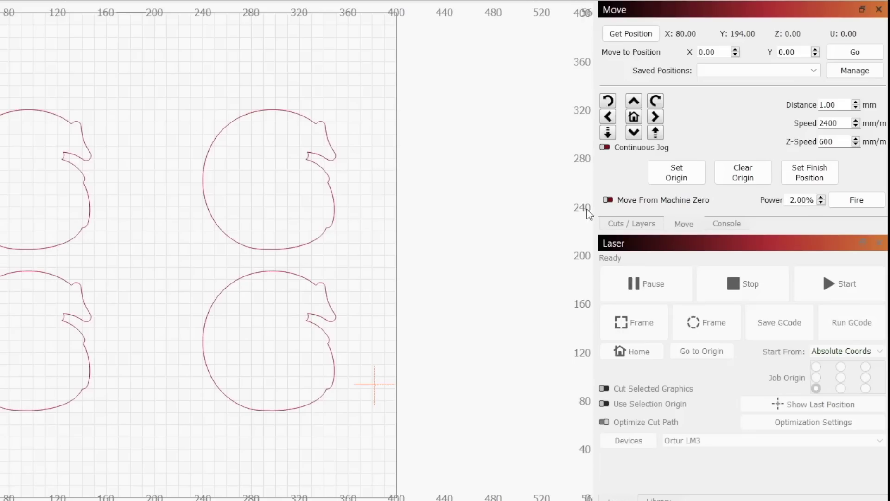
# - Test-fire the laser dot at 20% power, then jog the head 40 mm right
pyautogui.doubleClick(791, 200)
pyautogui.write('2')
pyautogui.click(840, 203)
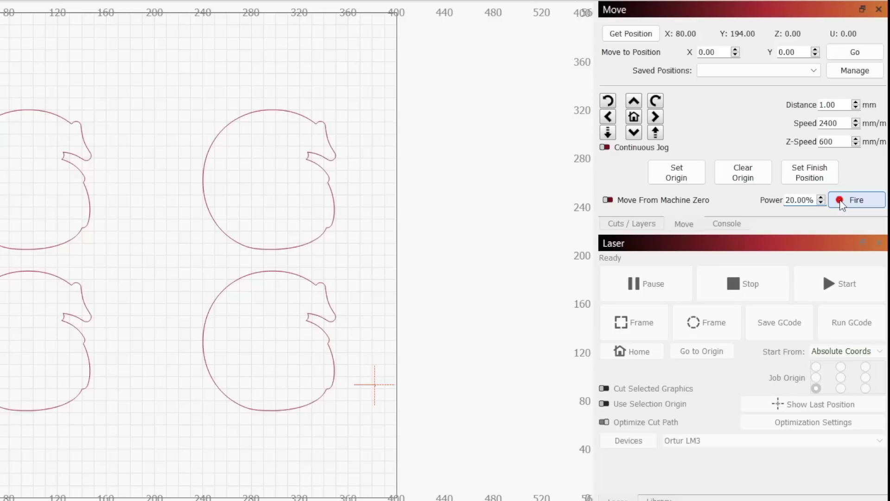
pyautogui.click(842, 204)
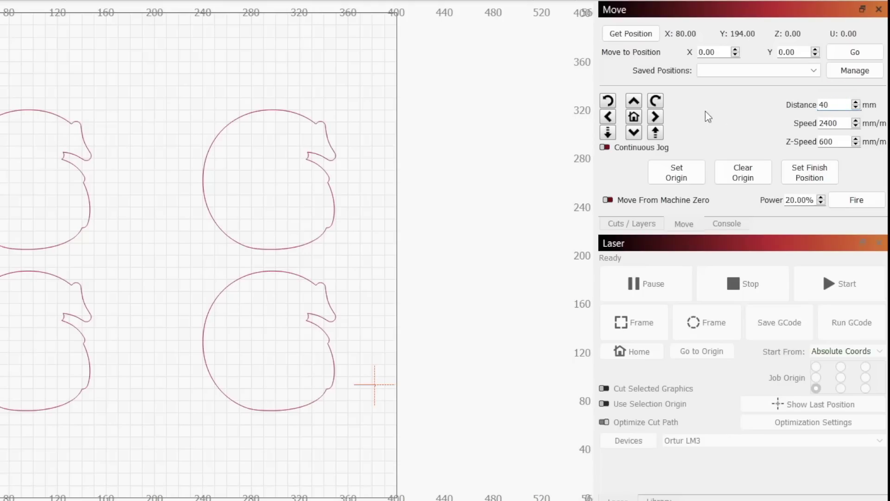
pyautogui.click(656, 116)
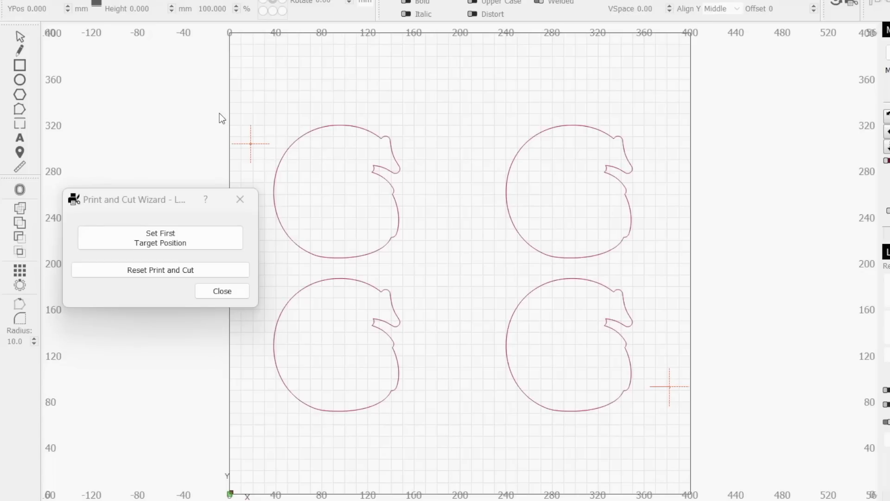
# - Select the upper-left target cross and record it as the first target position
pyautogui.click(250, 144)
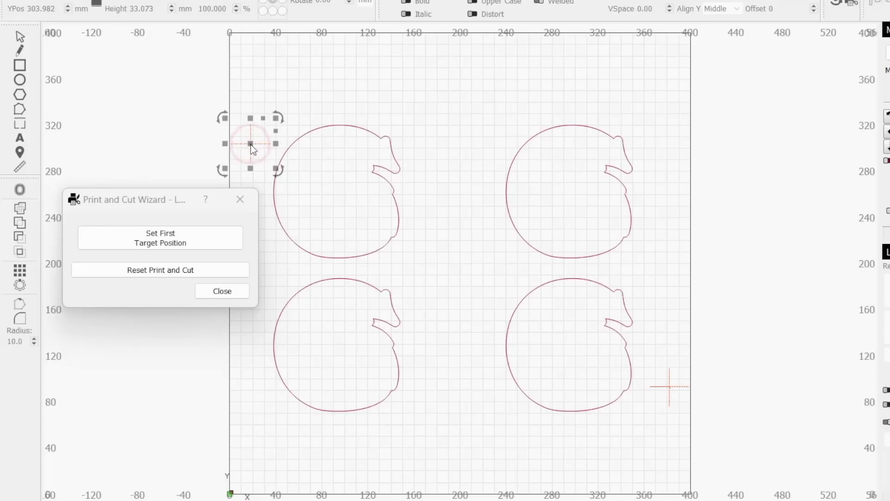
pyautogui.scroll(5, 250, 143)
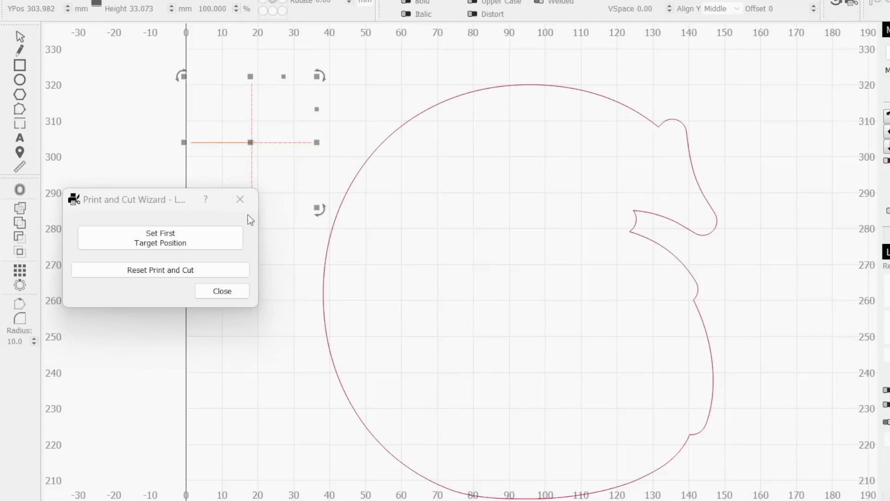
pyautogui.moveTo(179, 207); pyautogui.dragTo(463, 173)
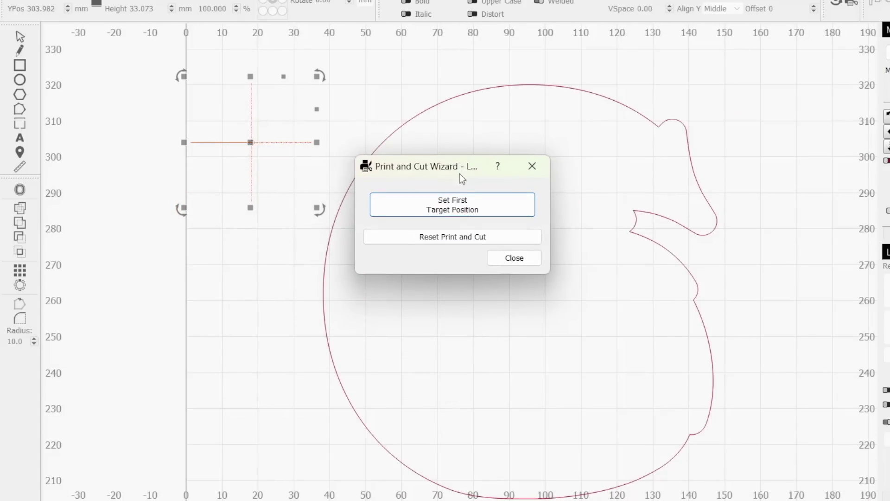
pyautogui.click(491, 208)
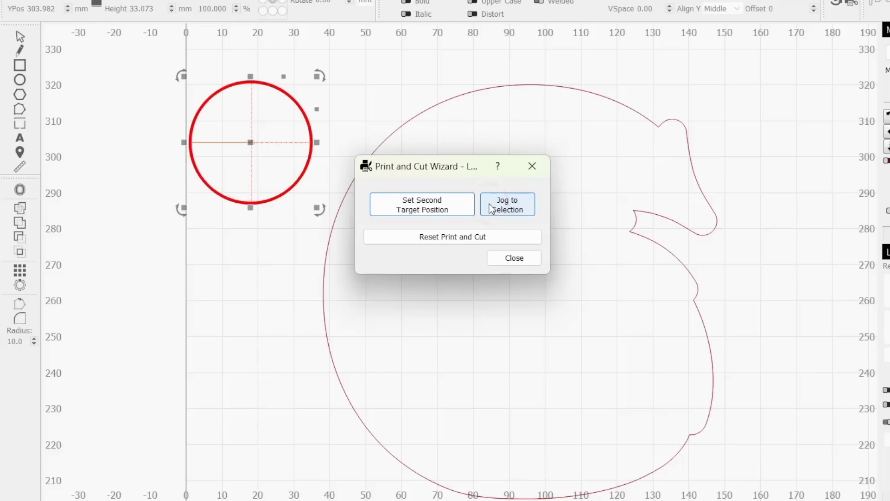
pyautogui.scroll(4, 588, 256)
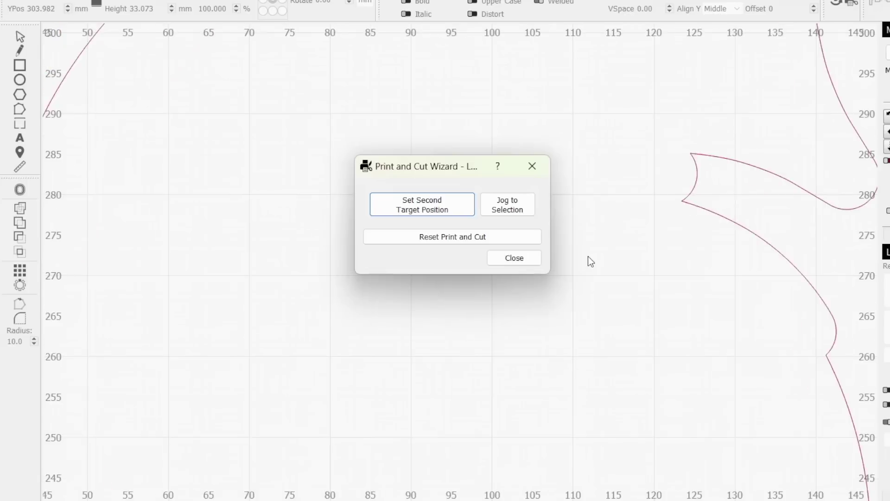
pyautogui.scroll(-8, 588, 256)
pyautogui.scroll(-2, 588, 256)
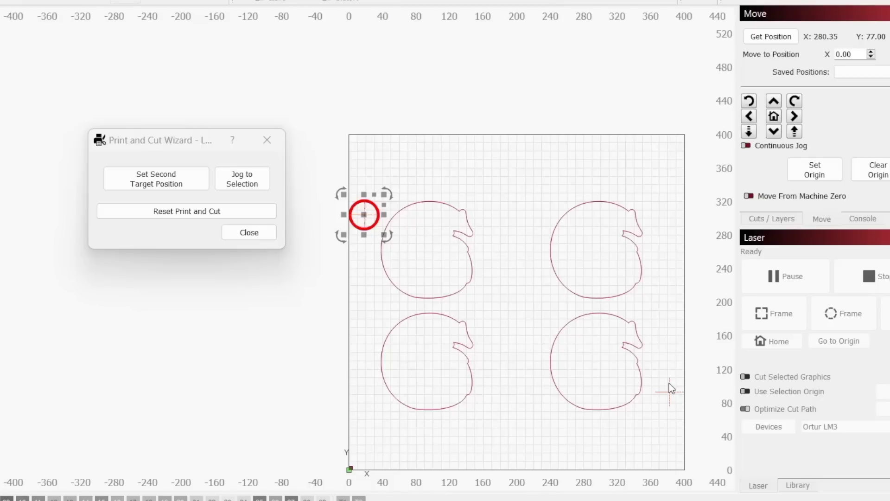
# - Select the lower-right target cross and record it as the second target position
pyautogui.scroll(3, 670, 384)
pyautogui.click(672, 417)
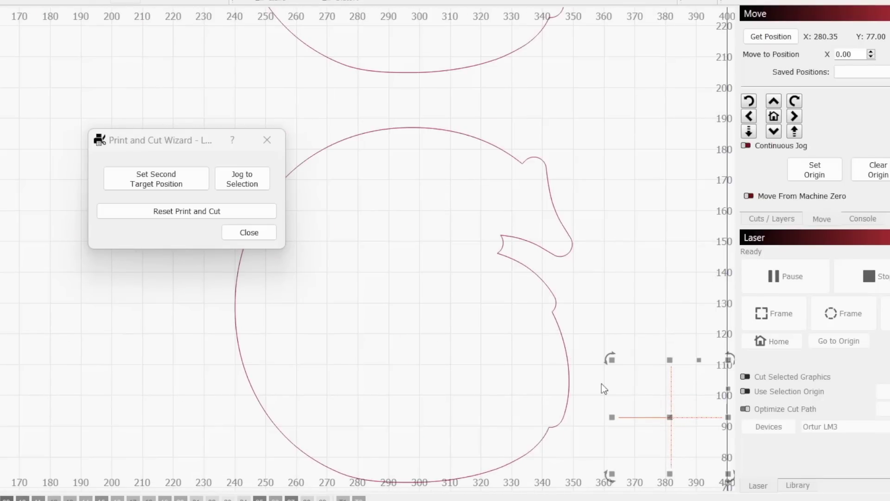
pyautogui.click(179, 180)
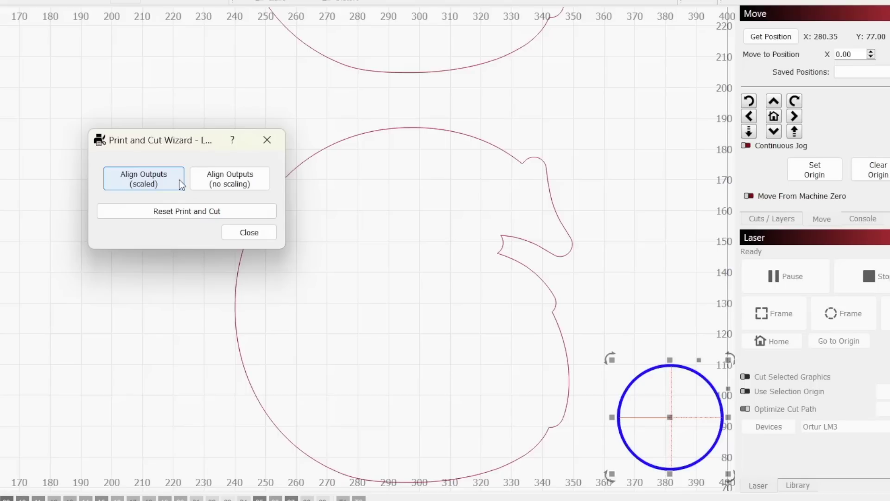
# - Mark a target position beside the owl design and clear the canvas selection
pyautogui.click(148, 184)
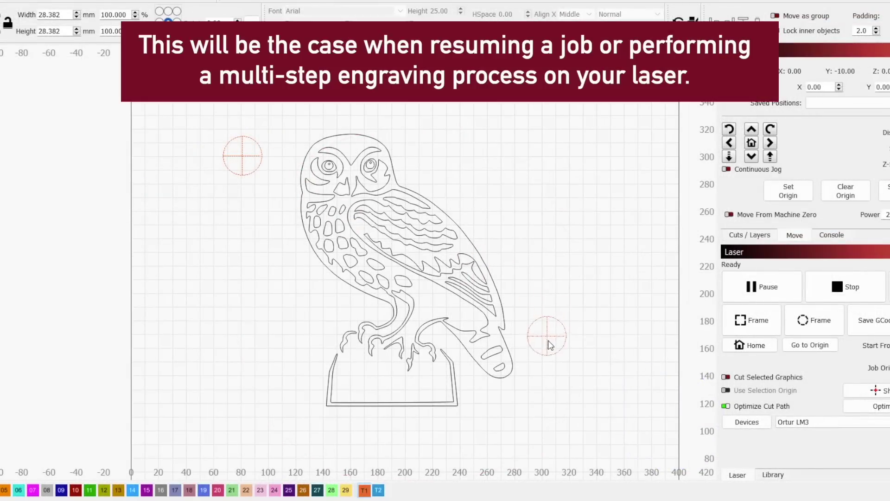
pyautogui.click(557, 351)
pyautogui.click(540, 263)
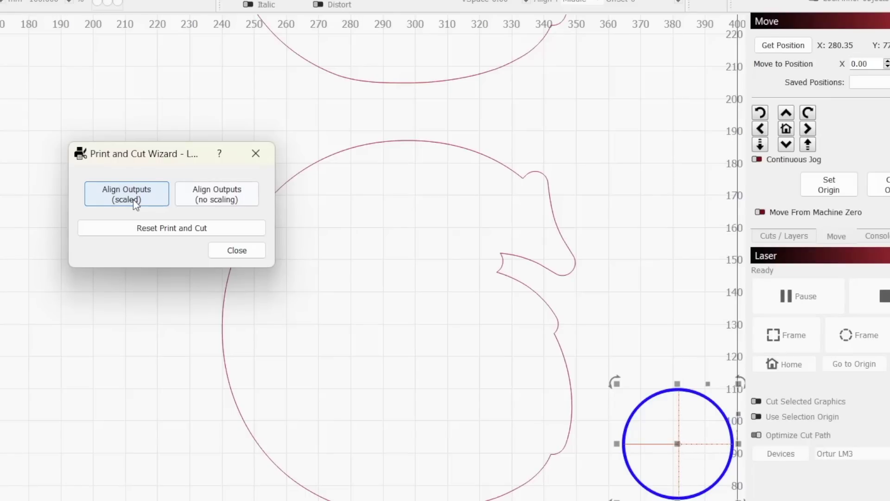
# - Align the outputs scaled to both targets and pan to show the first target
pyautogui.click(134, 201)
pyautogui.scroll(-5, 204, 258)
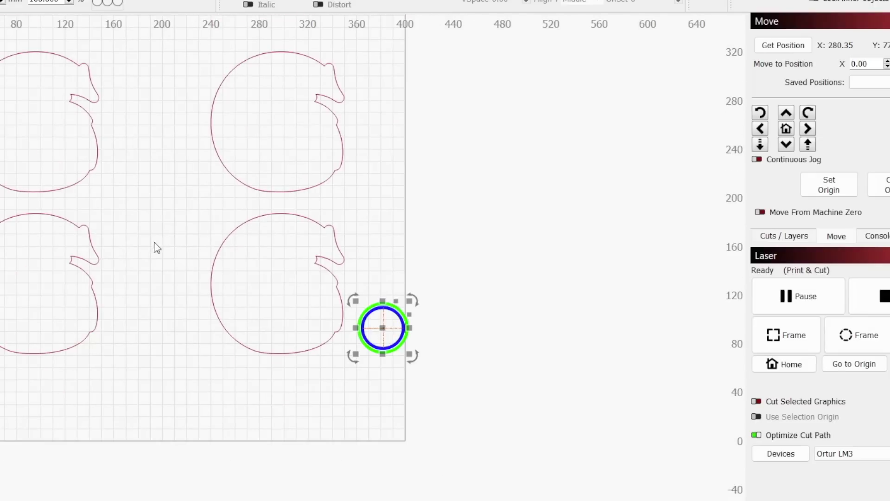
pyautogui.moveTo(146, 240); pyautogui.dragTo(253, 282)
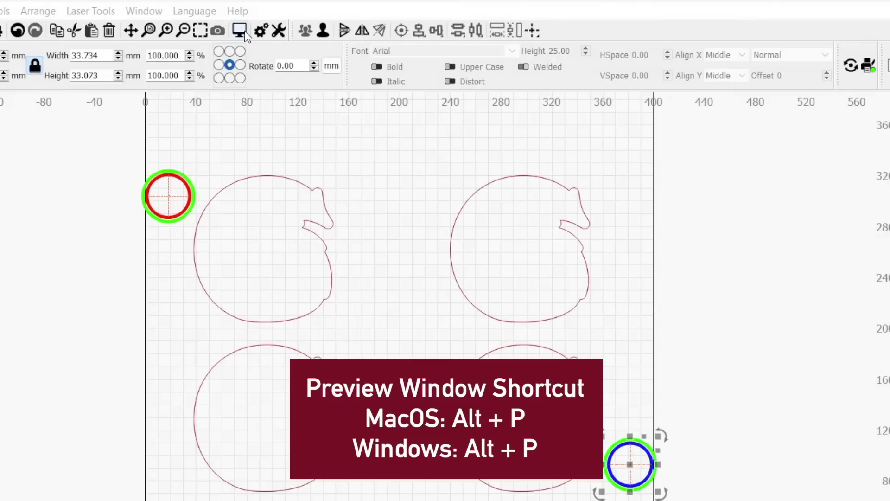
# - Simulate the 911 mm four-dragon cut in Preview, then frame the job on the laser
pyautogui.click(245, 34)
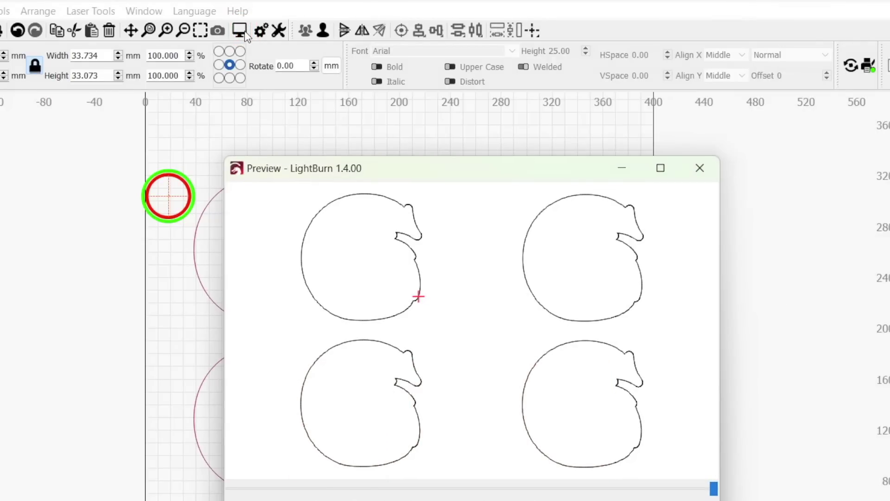
pyautogui.click(589, 446)
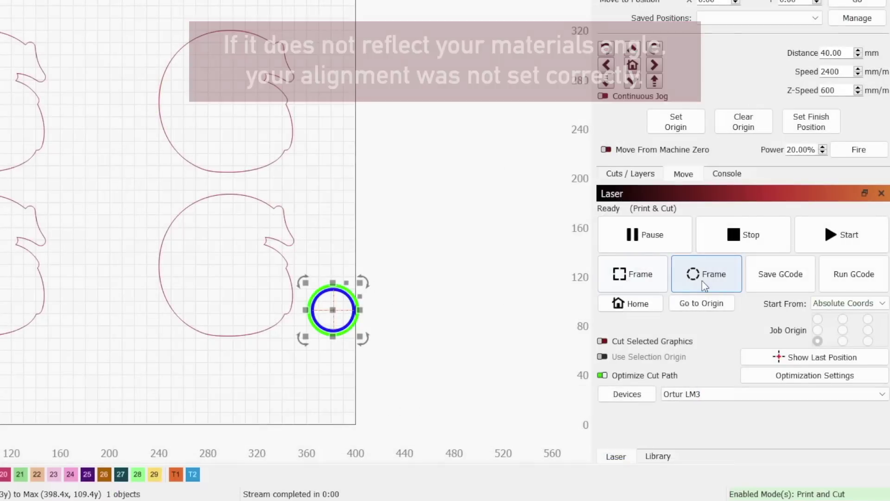
pyautogui.click(703, 282)
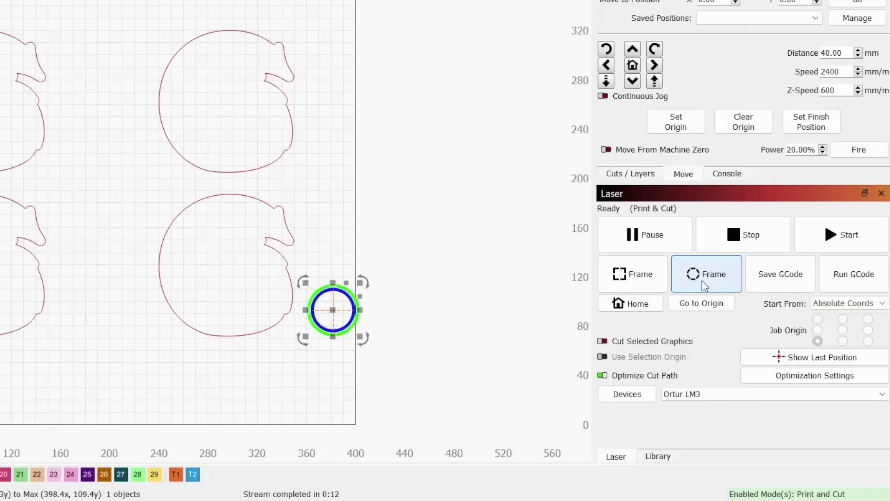
# - Start cutting the aligned job, then reset Print and Cut
pyautogui.click(867, 234)
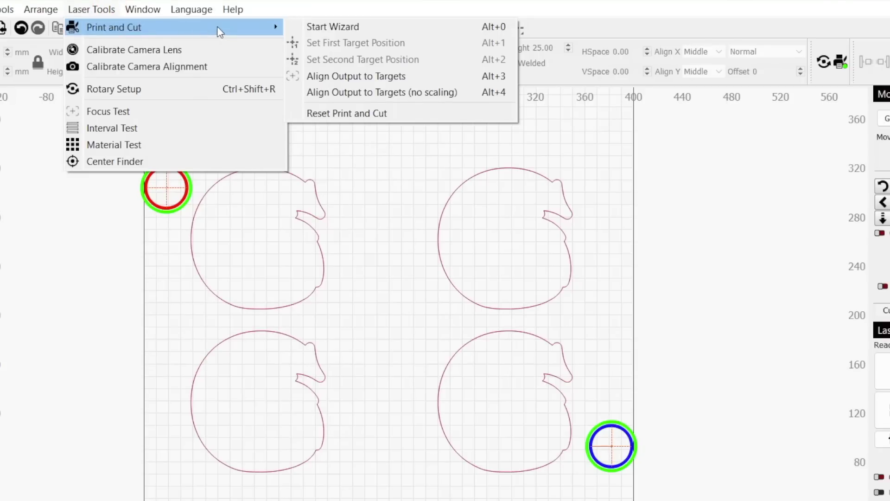
pyautogui.click(423, 113)
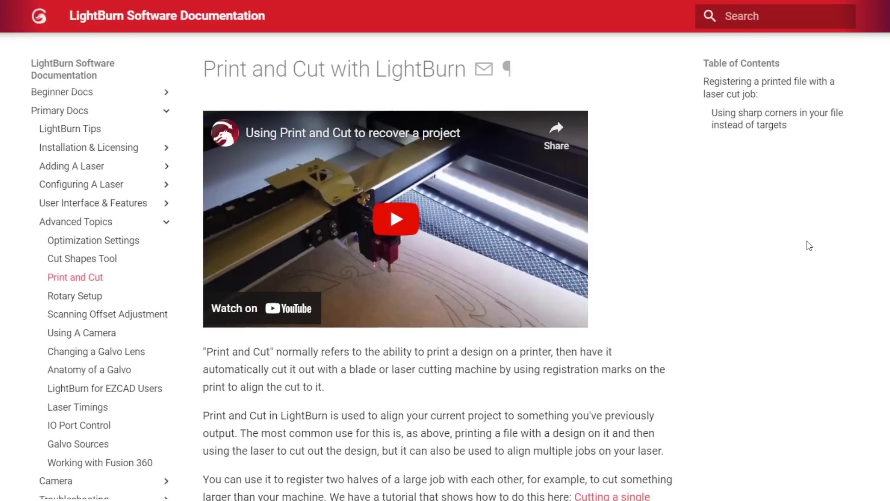
# - Scroll through the introduction of the Print and Cut documentation page
pyautogui.scroll(-1, 809, 246)
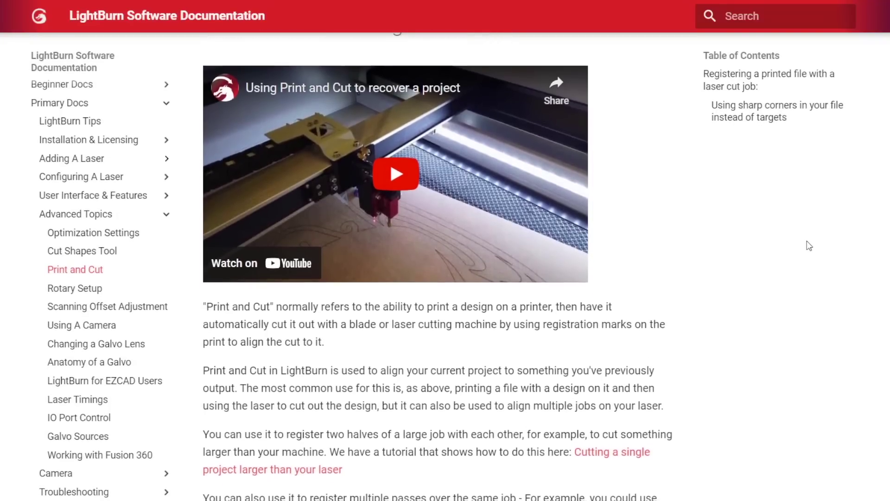
pyautogui.scroll(-1, 810, 246)
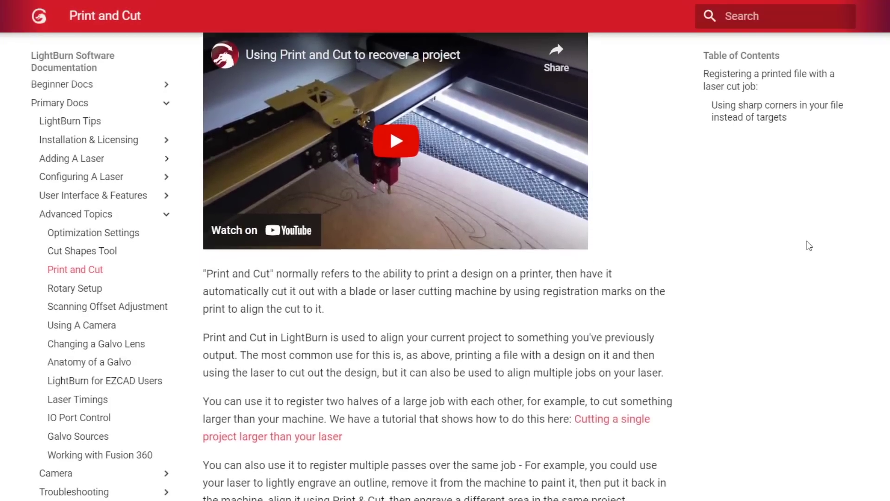